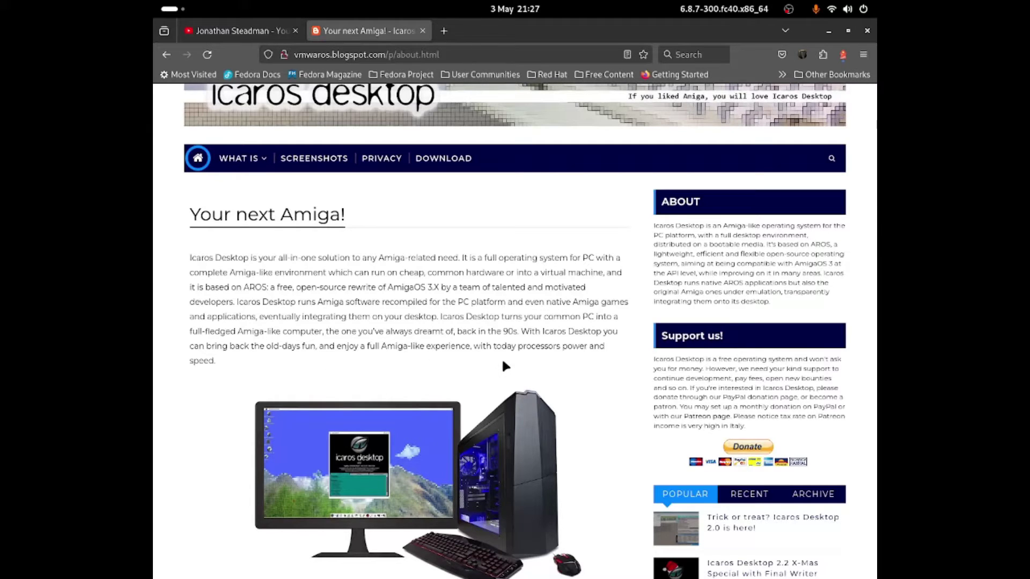
pyautogui.scroll(-5, 417, 303)
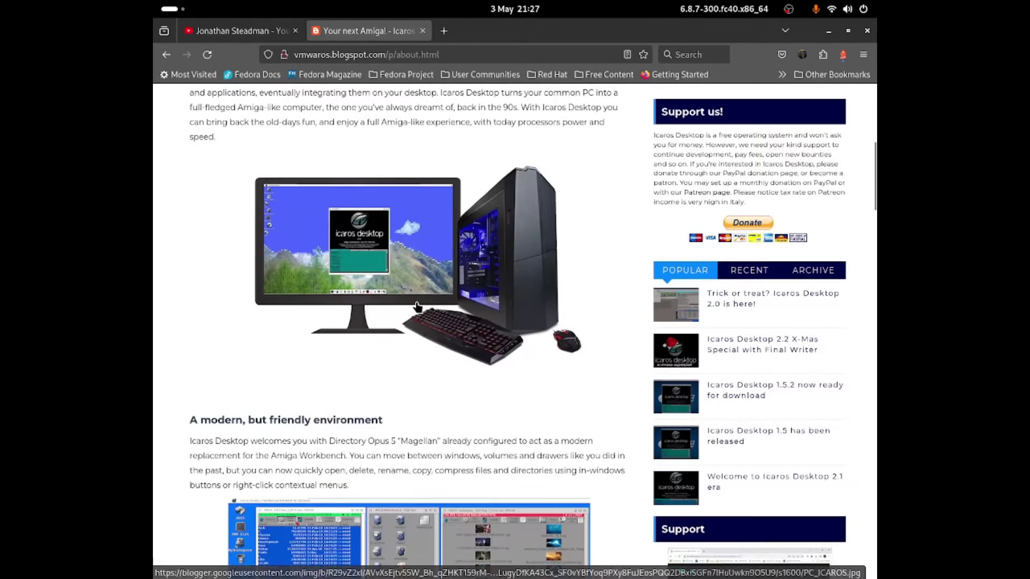
pyautogui.click(313, 261)
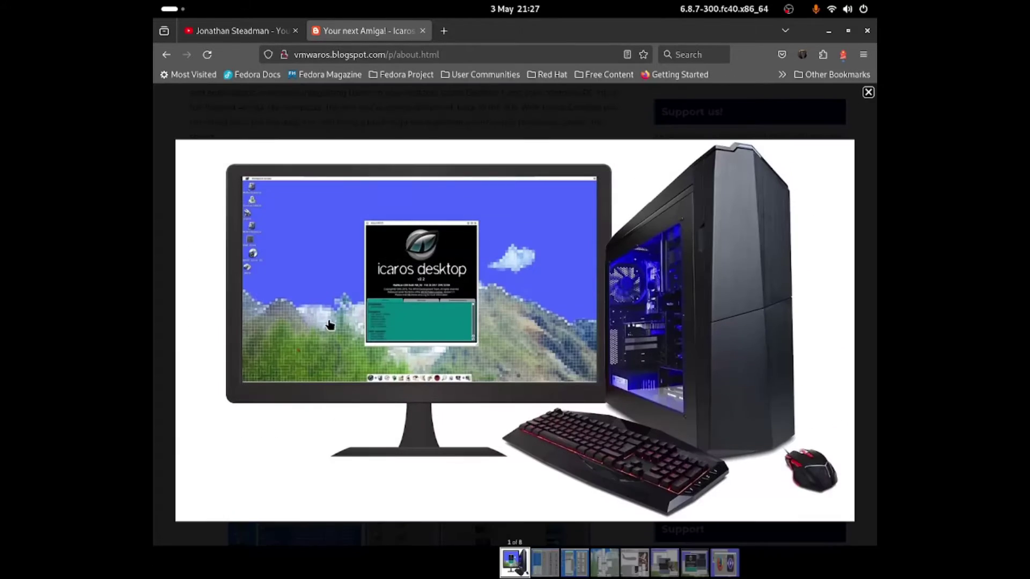
pyautogui.click(180, 122)
pyautogui.scroll(3, 331, 272)
pyautogui.scroll(2, 330, 272)
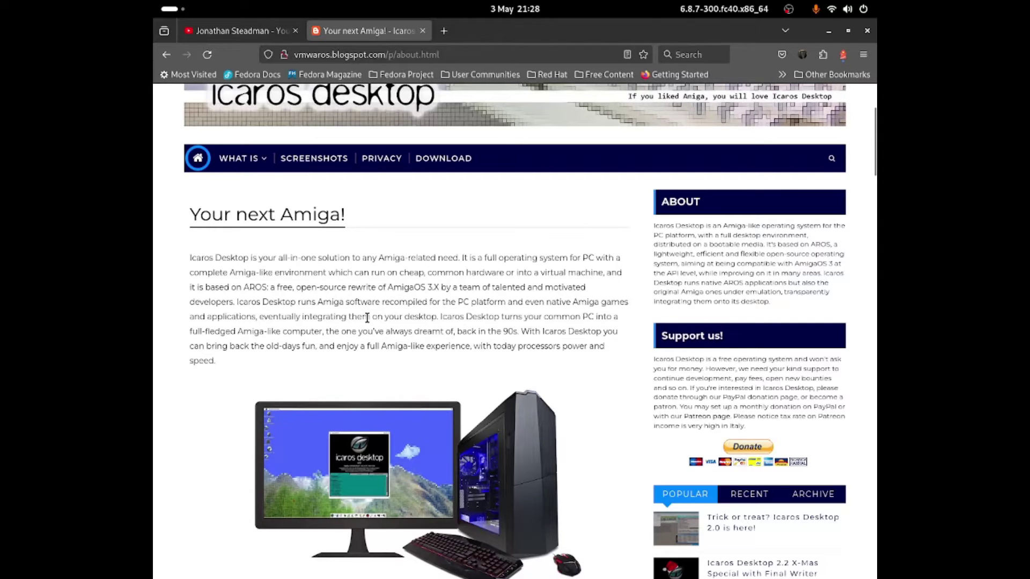
pyautogui.scroll(-5, 367, 317)
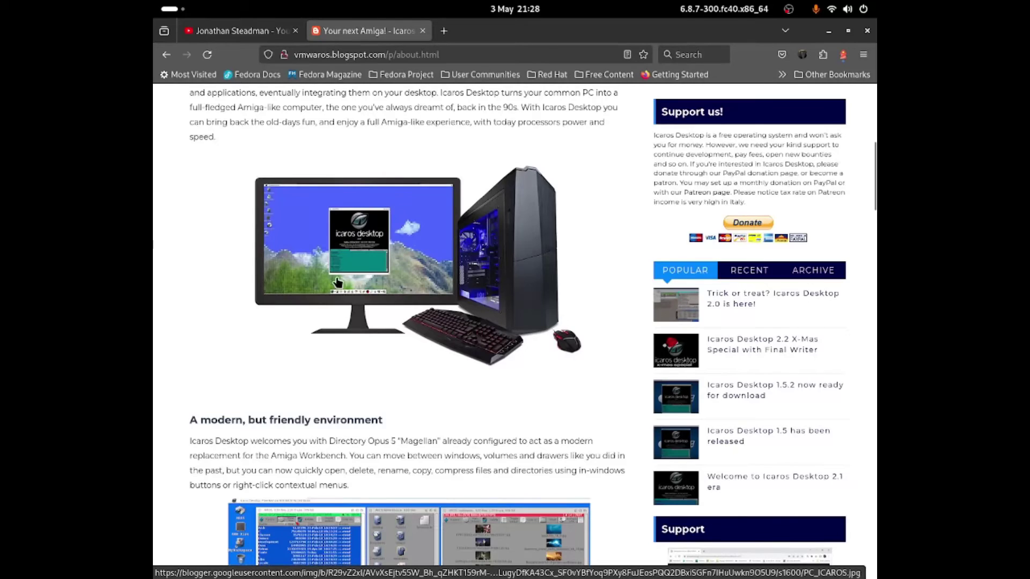
pyautogui.scroll(-2, 451, 320)
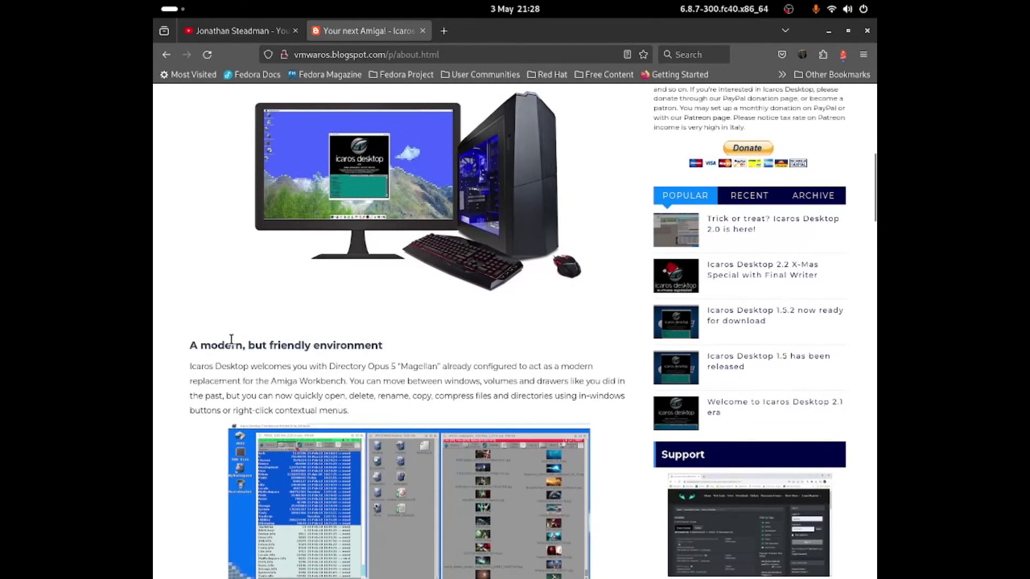
pyautogui.scroll(-3, 361, 345)
pyautogui.click(368, 347)
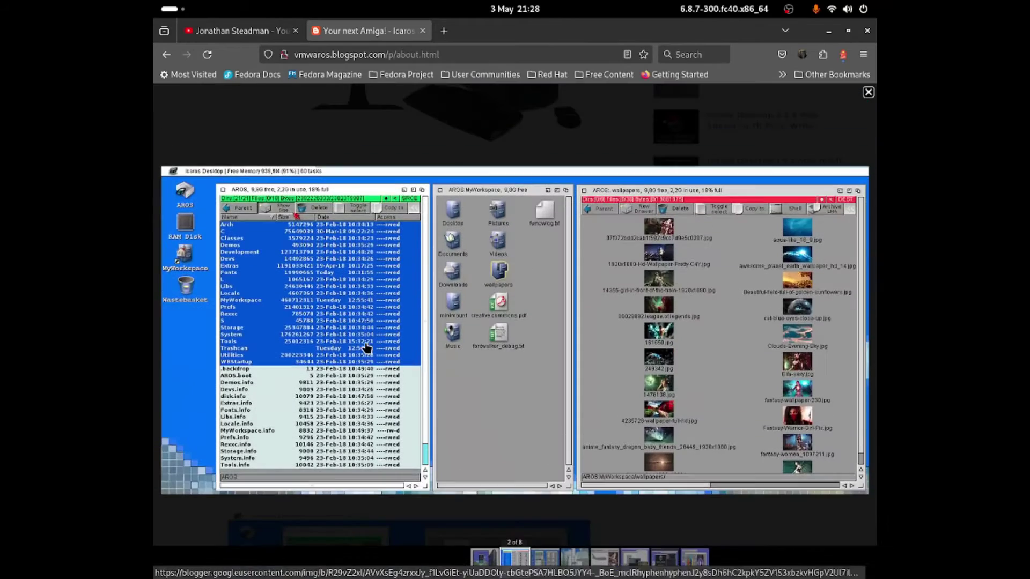
pyautogui.click(472, 146)
pyautogui.scroll(-8, 433, 286)
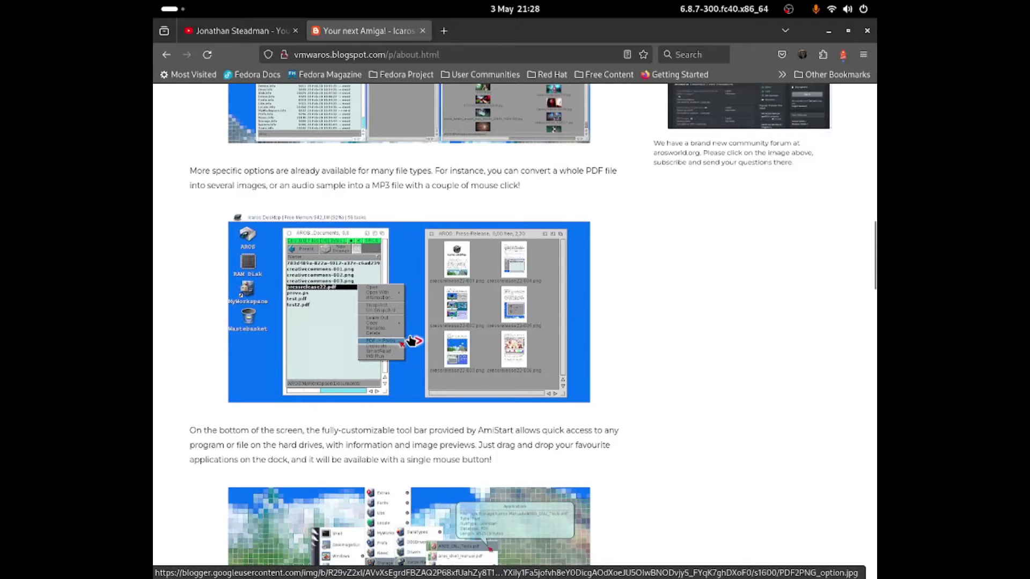
pyautogui.scroll(-6, 410, 340)
pyautogui.scroll(-5, 409, 338)
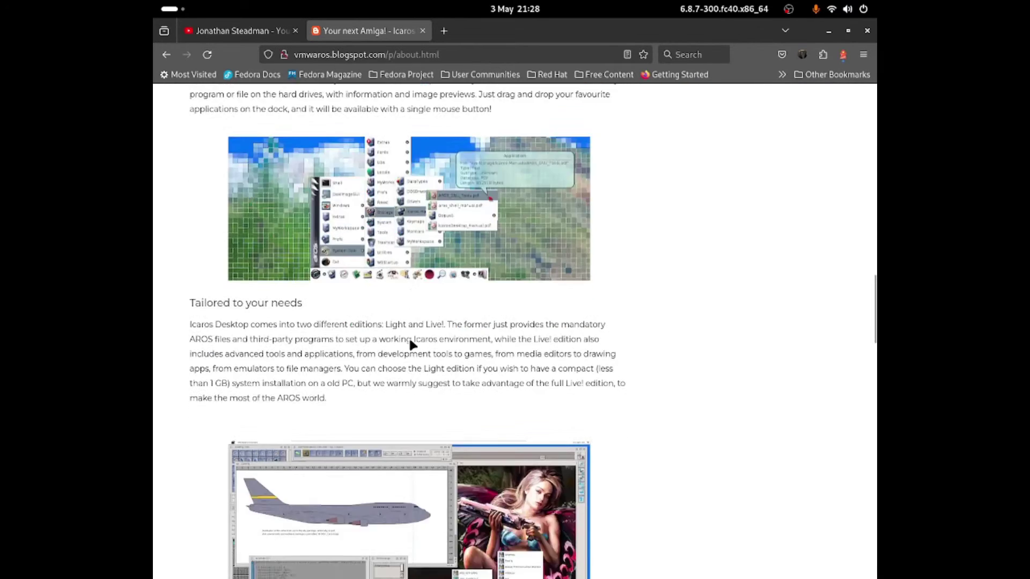
pyautogui.scroll(-5, 410, 345)
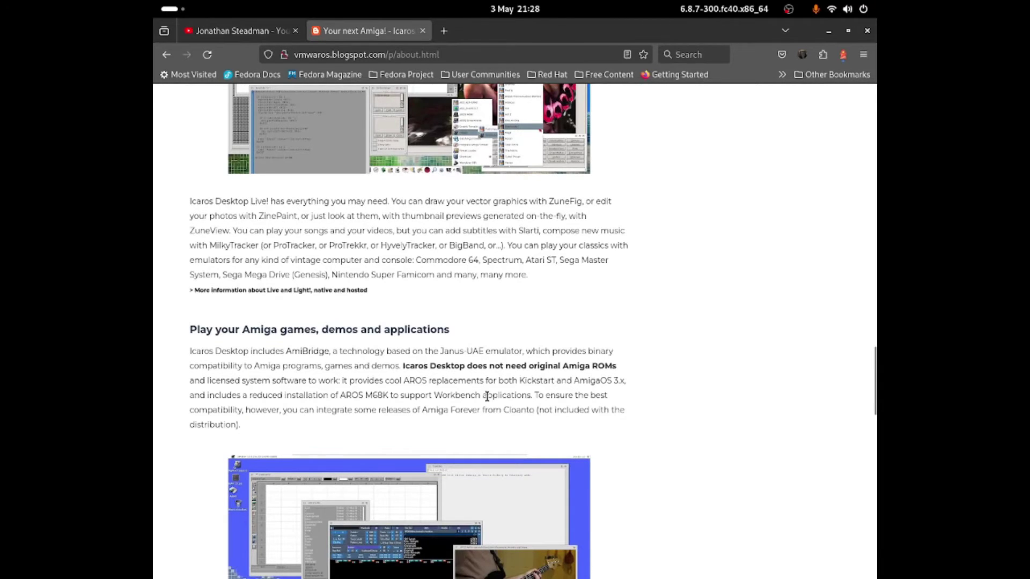
pyautogui.scroll(-7, 487, 397)
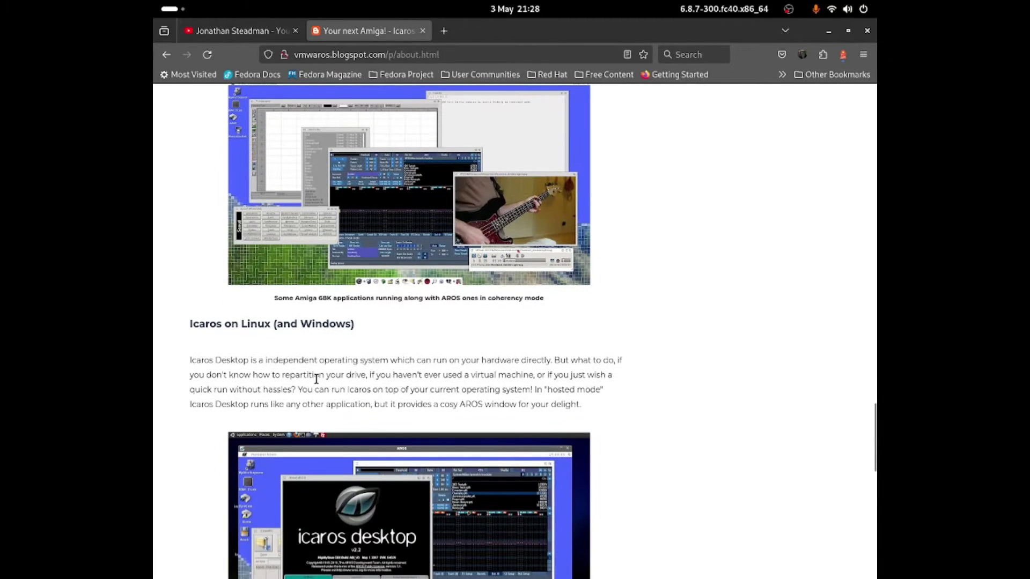
pyautogui.scroll(-3, 317, 379)
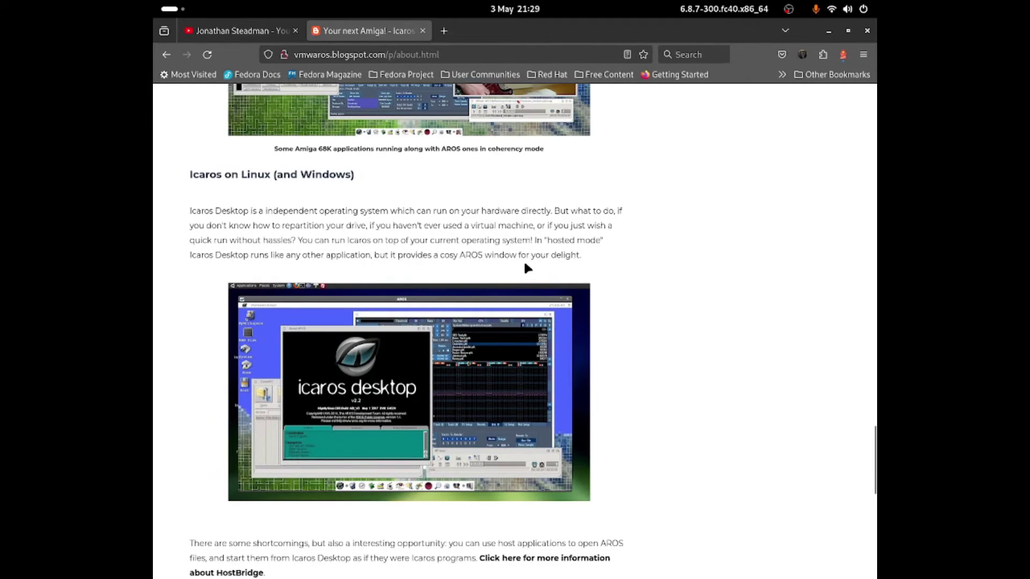
pyautogui.scroll(-3, 524, 260)
pyautogui.scroll(5, 271, 322)
pyautogui.scroll(-3, 271, 306)
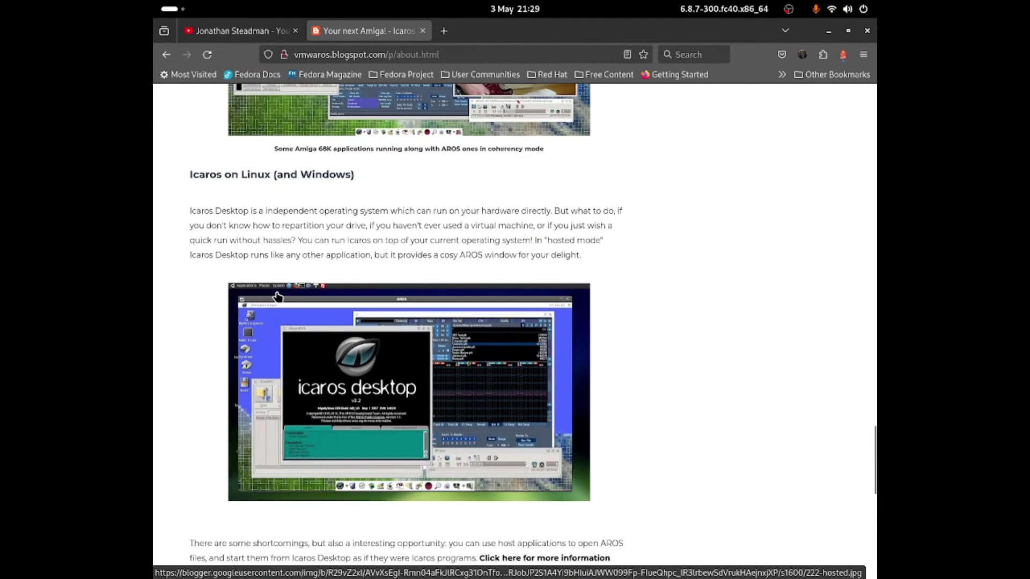
pyautogui.scroll(-8, 277, 301)
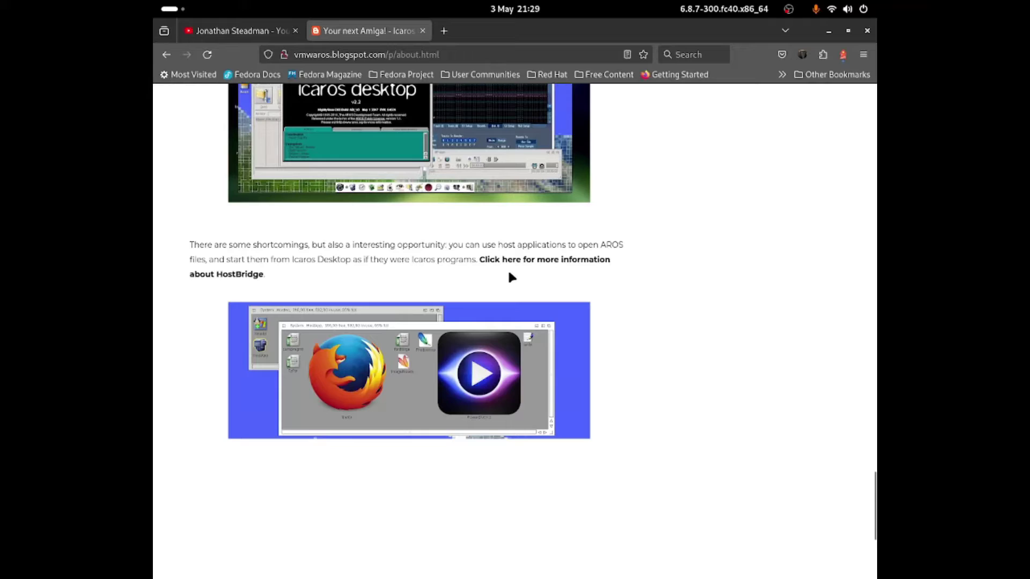
pyautogui.scroll(-5, 504, 301)
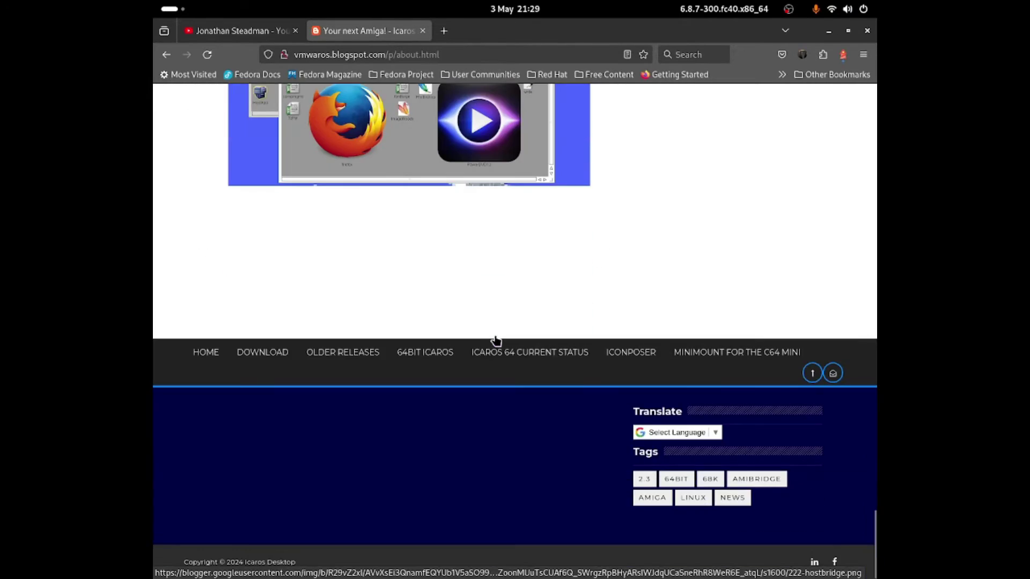
pyautogui.scroll(4, 482, 309)
pyautogui.scroll(20, 442, 308)
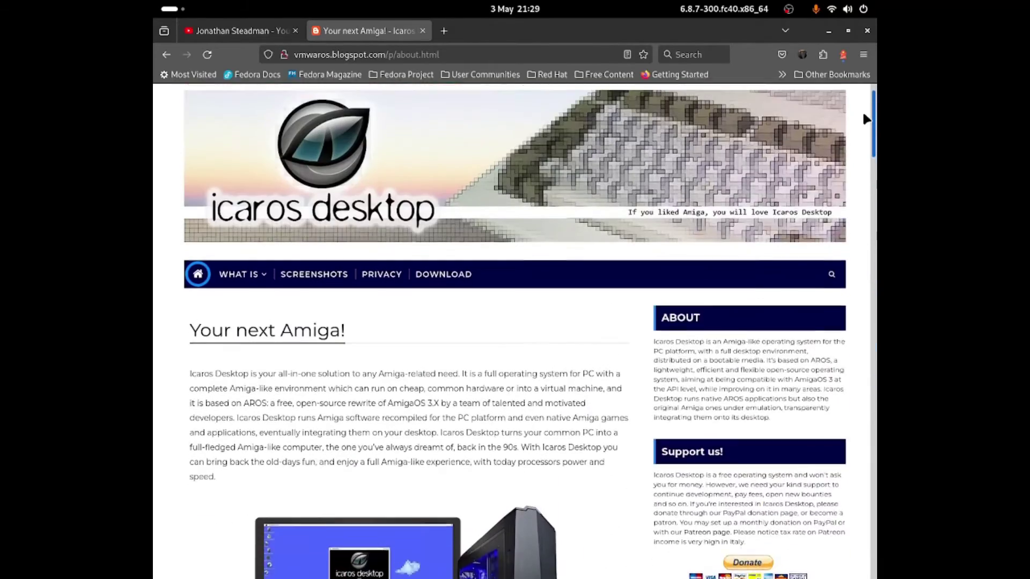
pyautogui.moveTo(865, 118); pyautogui.dragTo(799, 136)
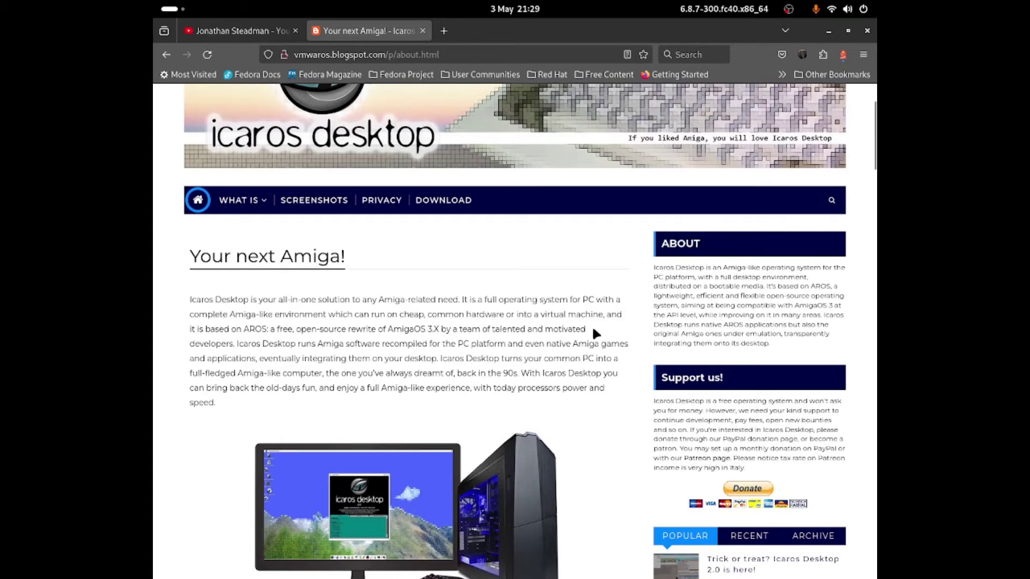
# Browse the Icaros Desktop download page, reading the live! and light edition descriptions.
pyautogui.scroll(2, 594, 329)
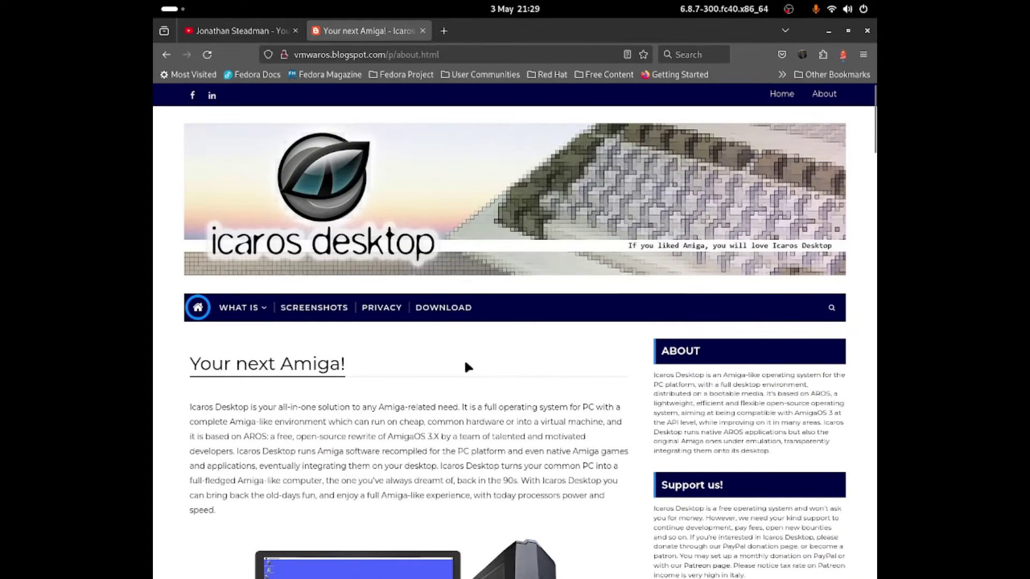
pyautogui.click(445, 309)
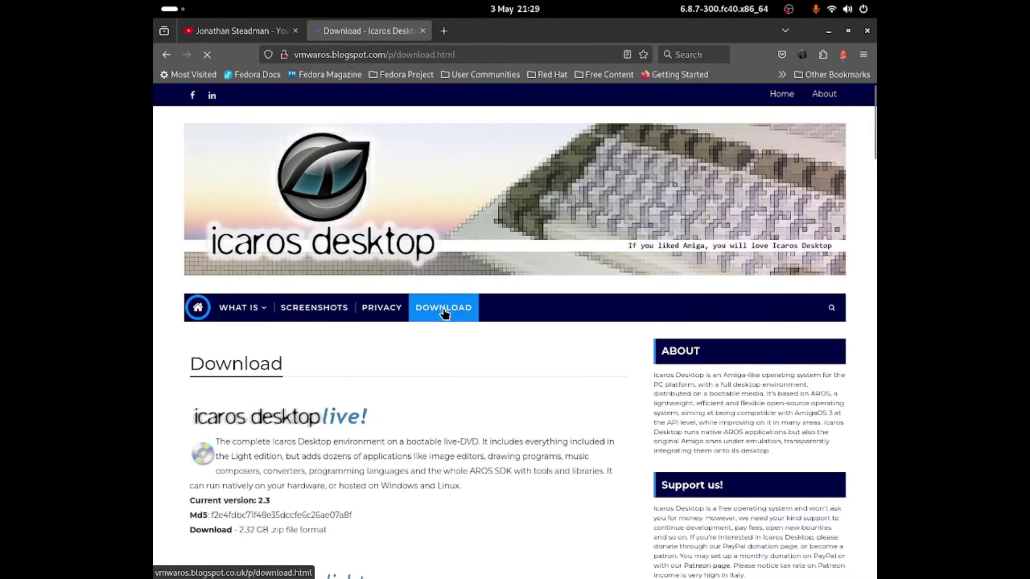
pyautogui.scroll(-3, 444, 322)
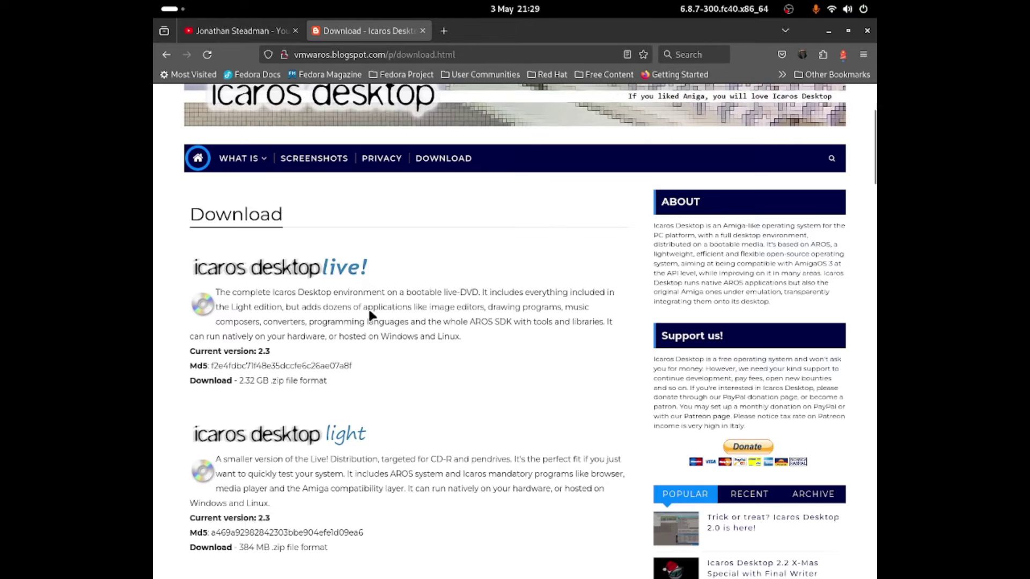
pyautogui.scroll(-5, 413, 347)
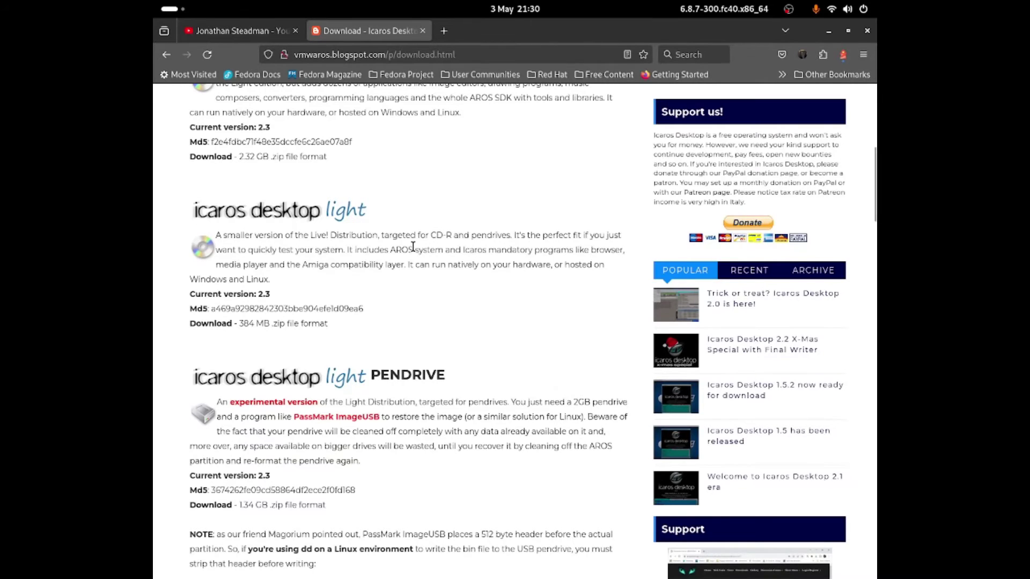
pyautogui.scroll(3, 414, 246)
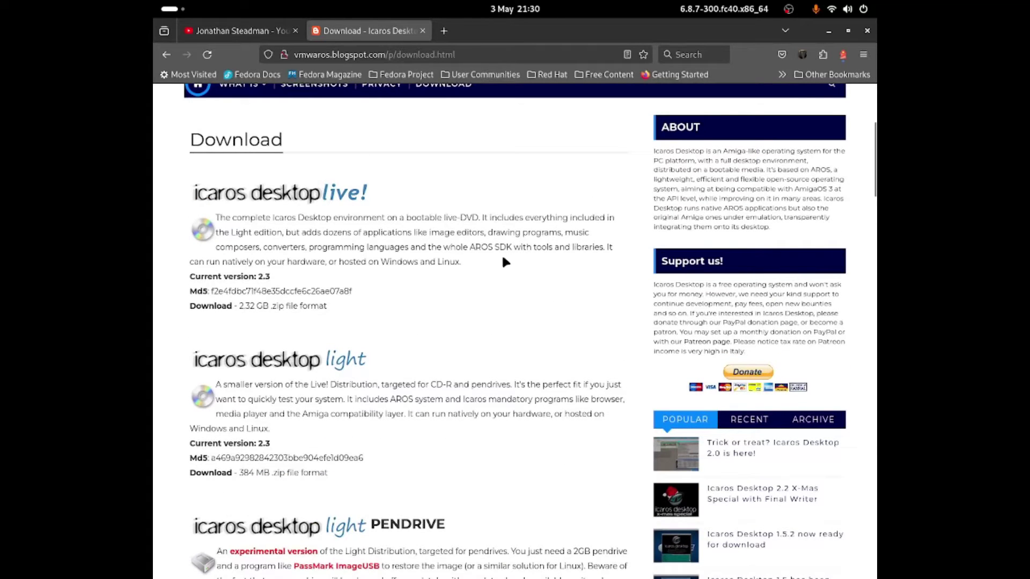
pyautogui.moveTo(430, 233); pyautogui.dragTo(491, 233)
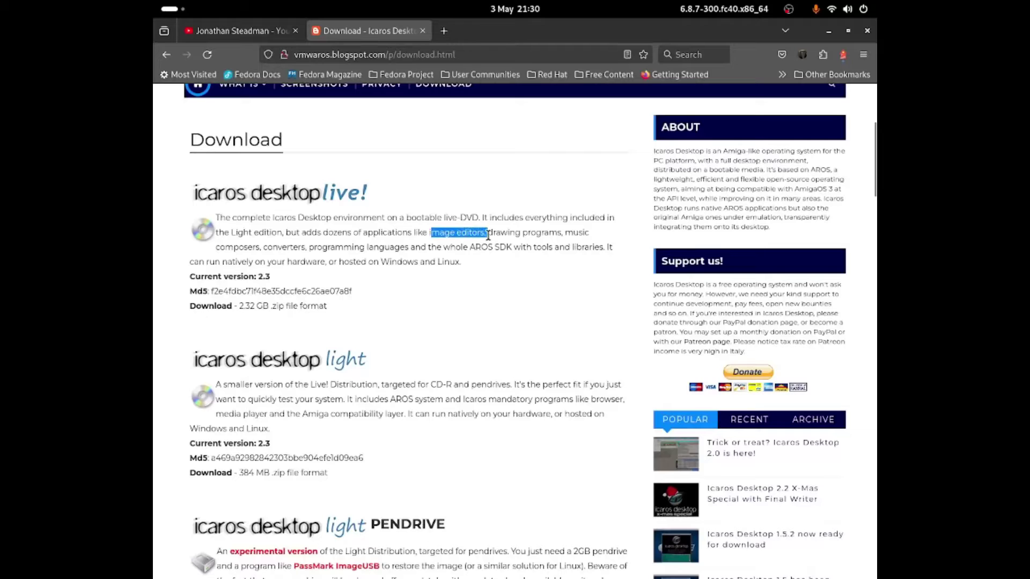
pyautogui.click(483, 253)
pyautogui.moveTo(406, 383); pyautogui.dragTo(457, 399)
pyautogui.click(458, 400)
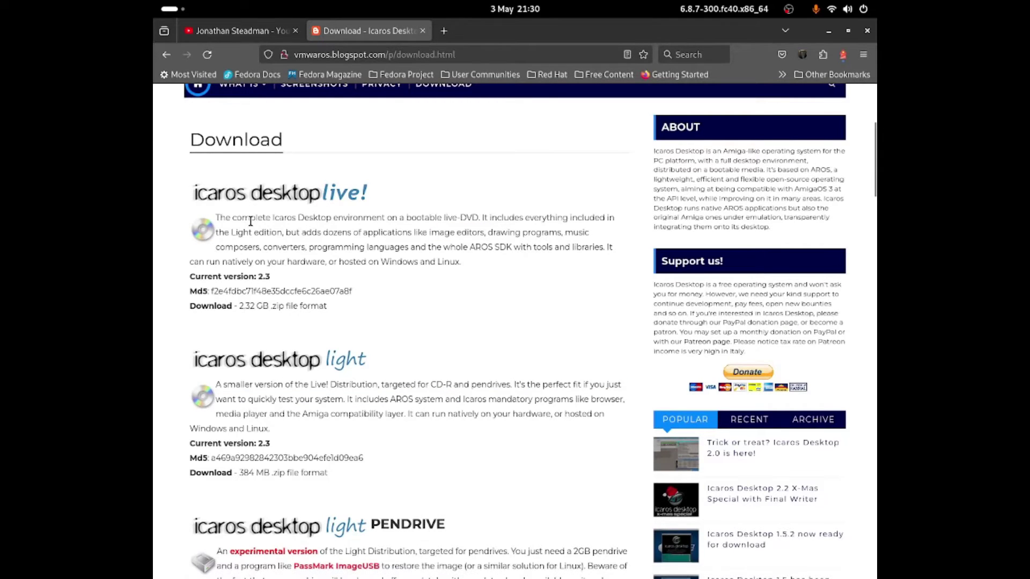
# Start the Icaros Desktop live 2.3 zip download, cancel it, then minimise Firefox.
pyautogui.click(227, 312)
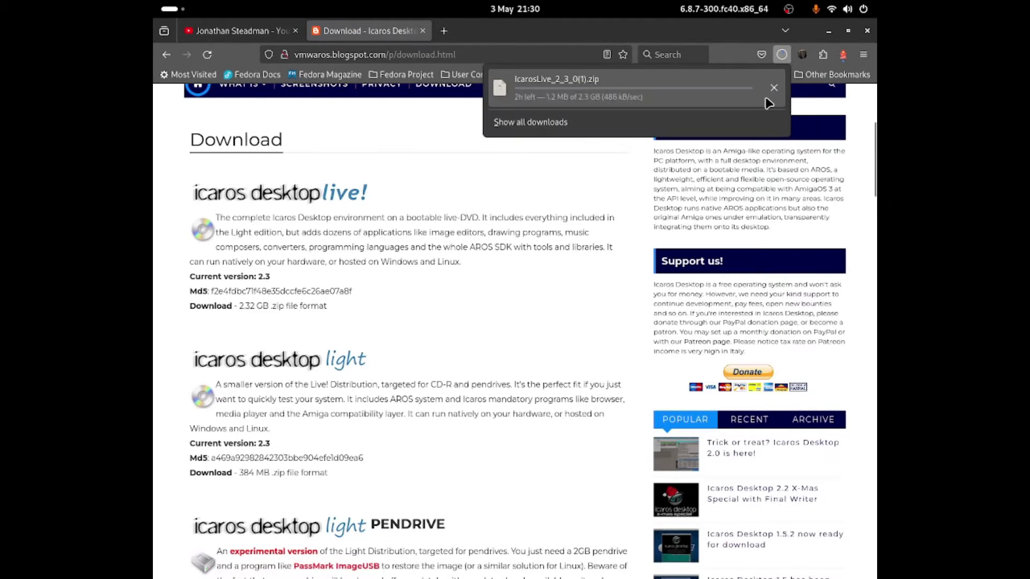
pyautogui.click(775, 87)
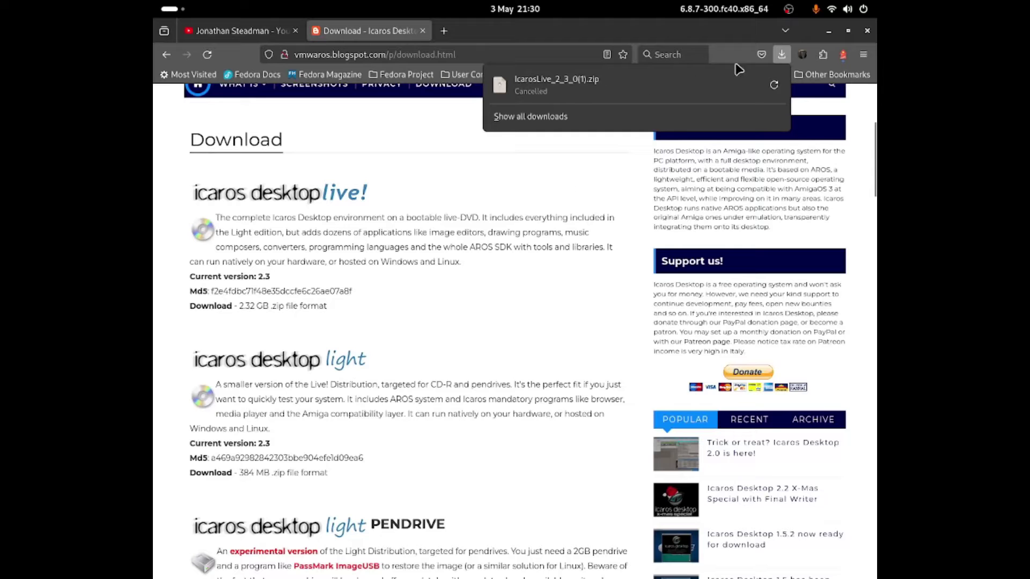
pyautogui.click(829, 30)
pyautogui.click(829, 31)
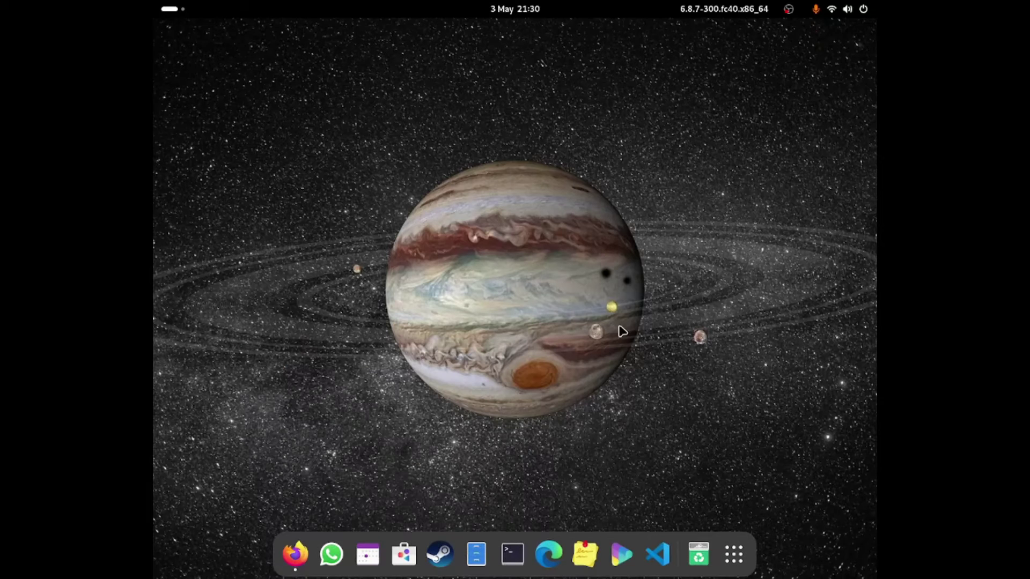
# Launch VirtualBox by searching 'virt' in the applications list.
pyautogui.click(734, 548)
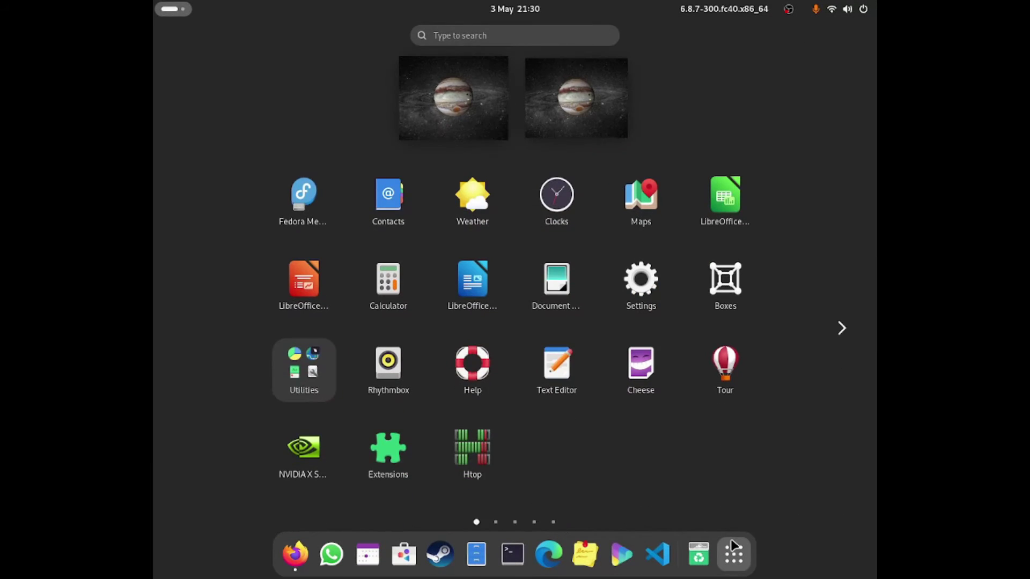
pyautogui.write('virt')
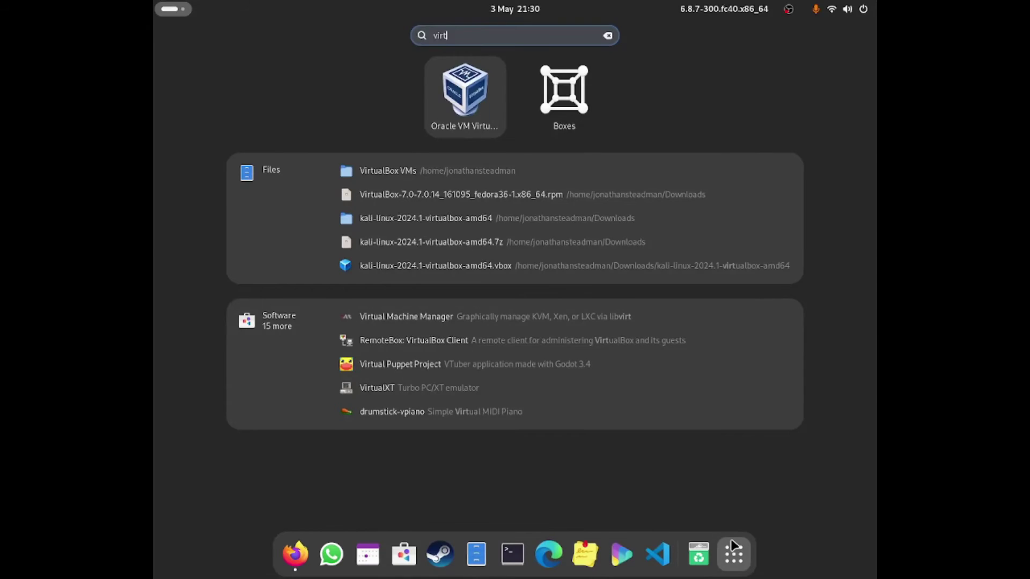
pyautogui.press('Return')
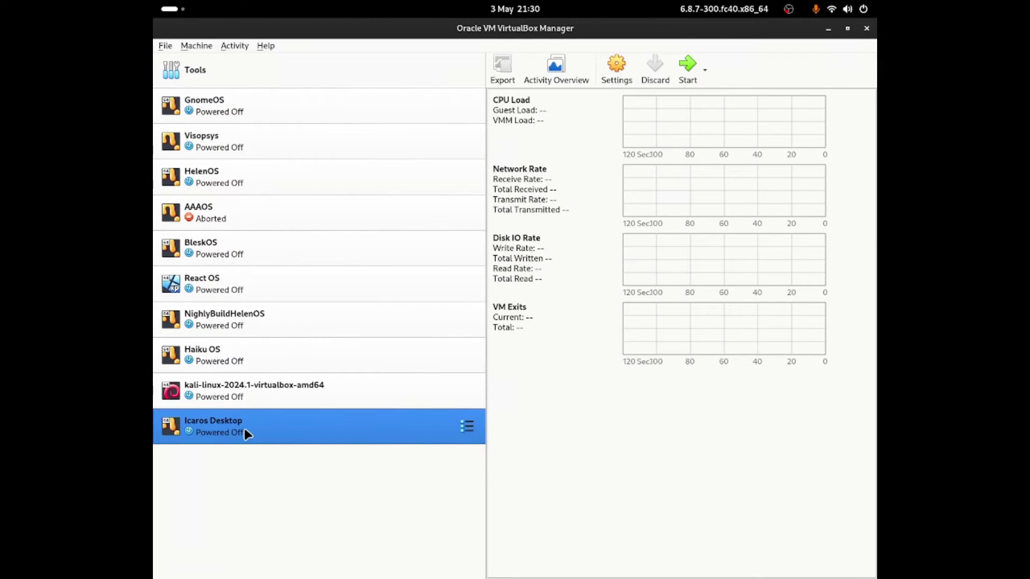
# Start the Icaros Desktop VM maximised, dismiss the keyboard notice, and boot the GRUB entry.
pyautogui.click(690, 64)
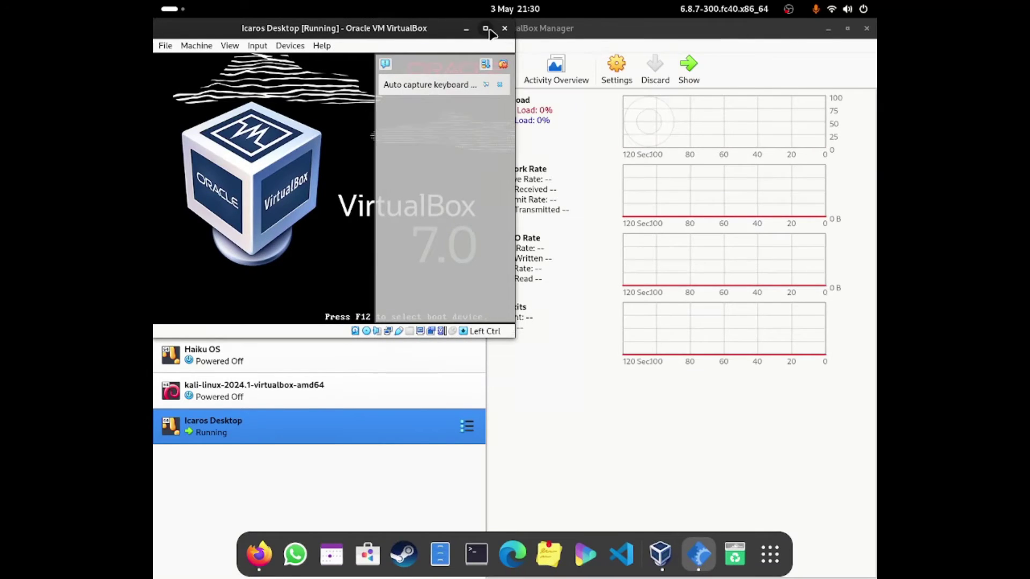
pyautogui.click(485, 28)
pyautogui.click(864, 63)
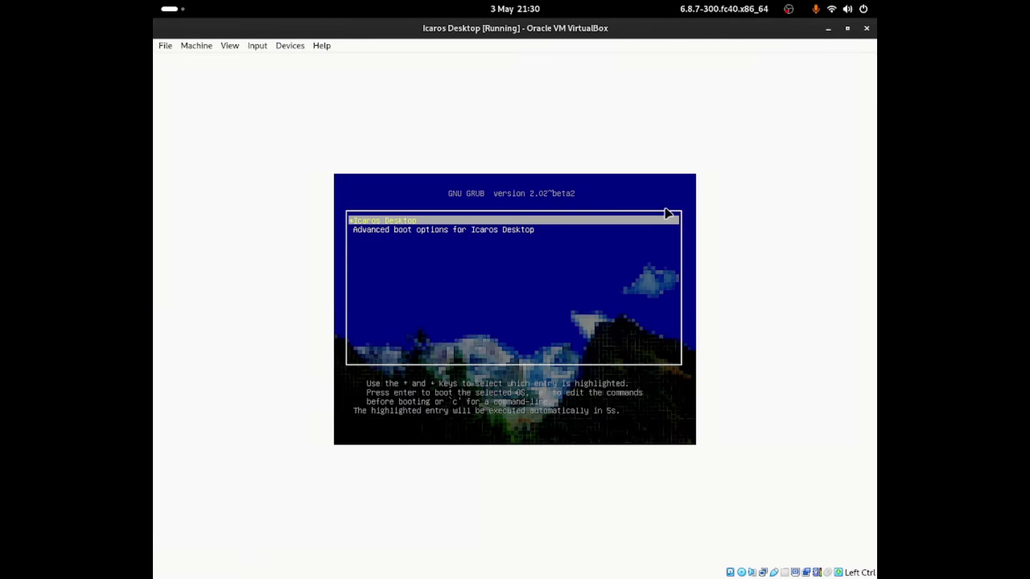
pyautogui.press('Return')
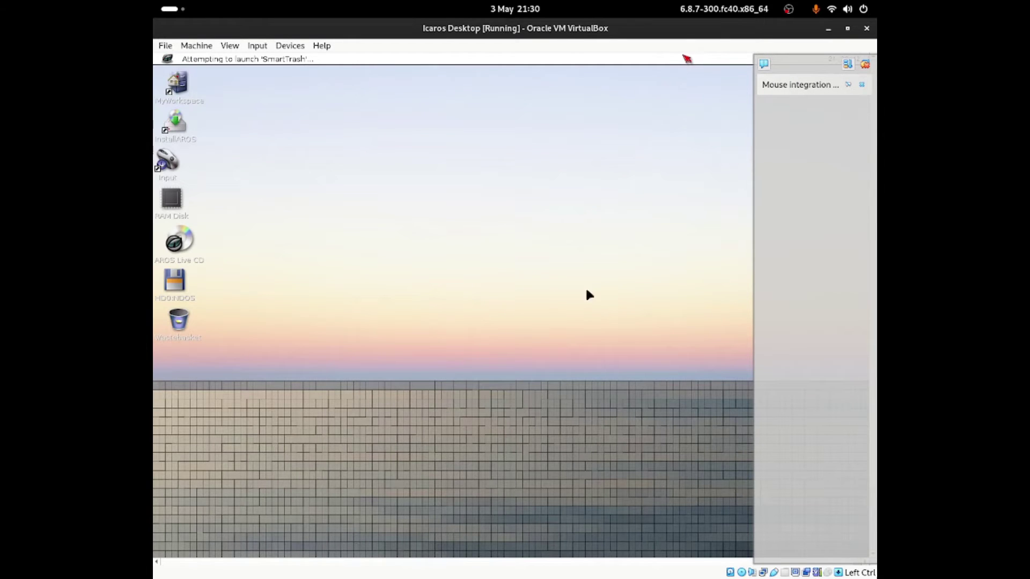
# Dismiss the mouse integration notice, launch InstallAROS, and move the installer window higher.
pyautogui.click(865, 64)
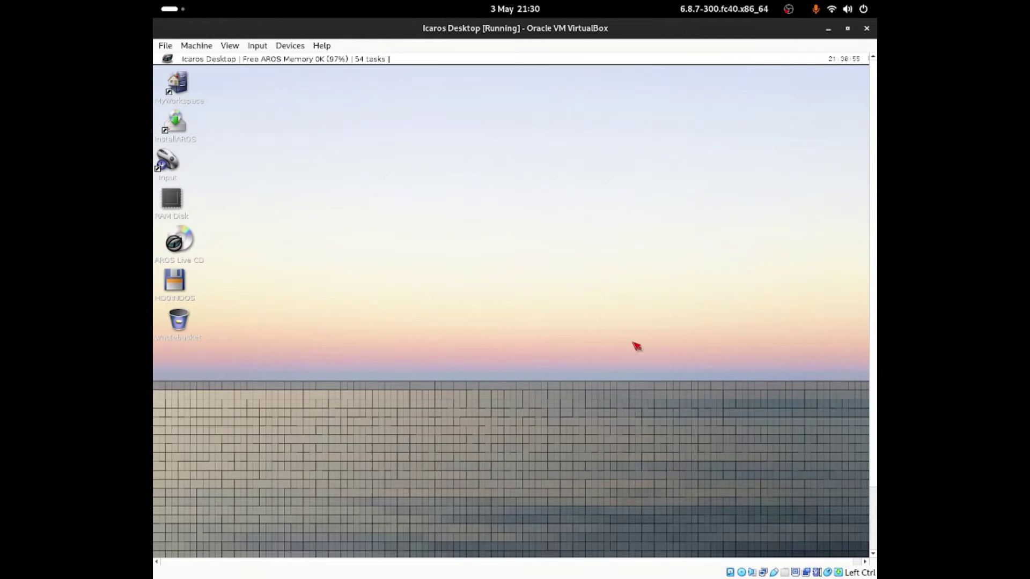
pyautogui.doubleClick(176, 128)
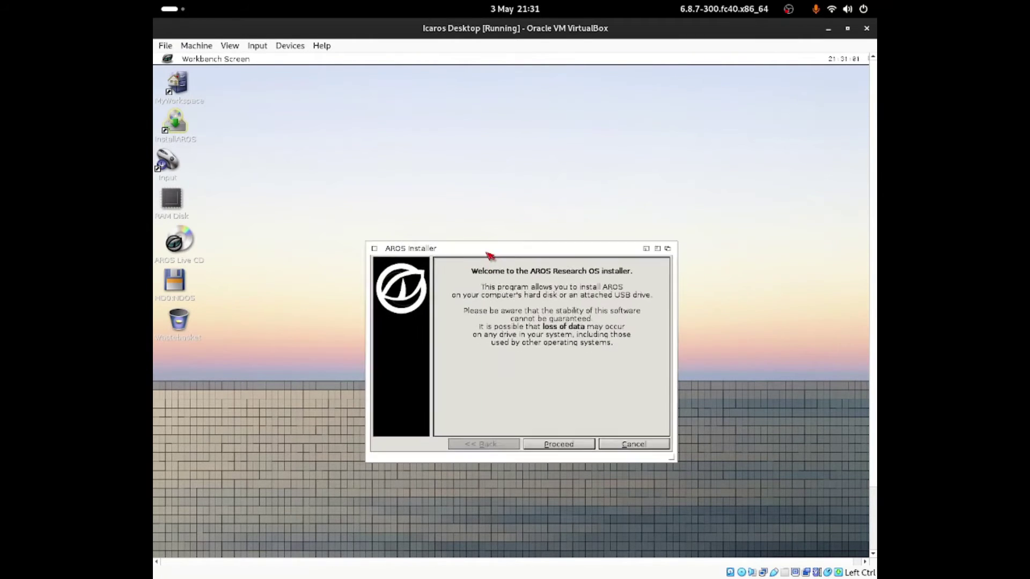
pyautogui.moveTo(487, 252); pyautogui.dragTo(492, 198)
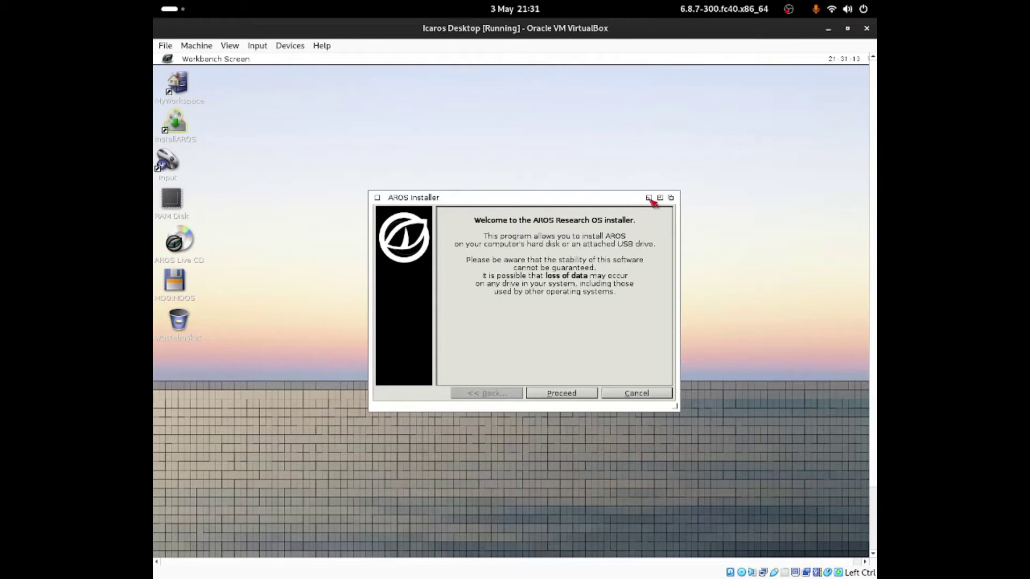
# Iconify and restore the installer window twice, then close the AROS installer.
pyautogui.click(651, 199)
pyautogui.doubleClick(197, 378)
pyautogui.click(653, 199)
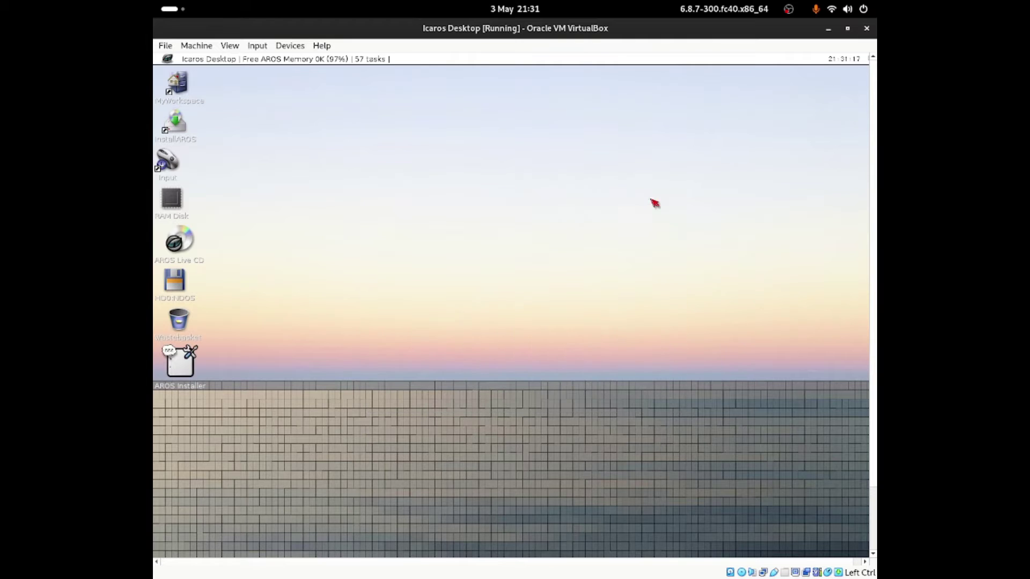
pyautogui.doubleClick(169, 381)
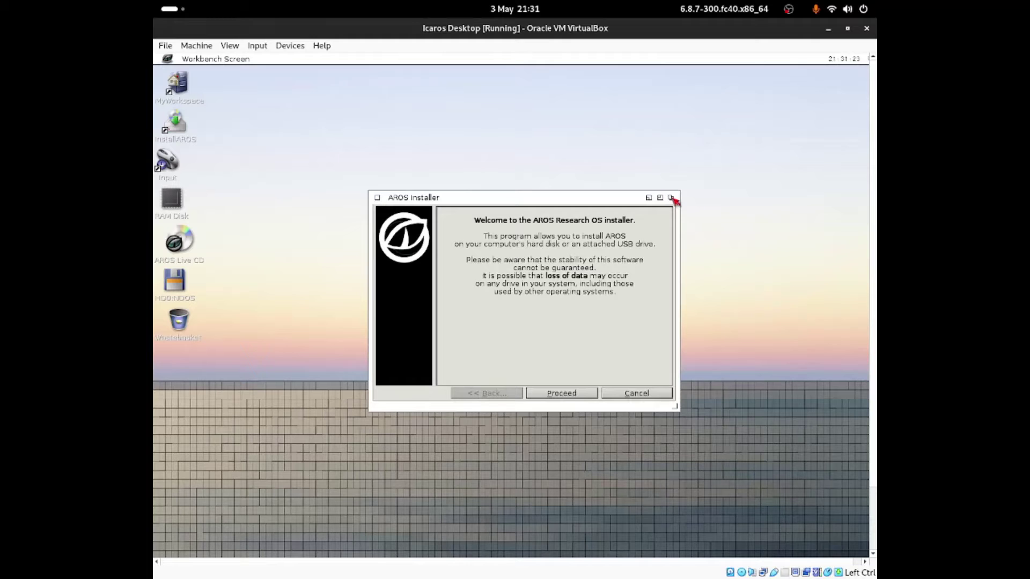
pyautogui.click(378, 199)
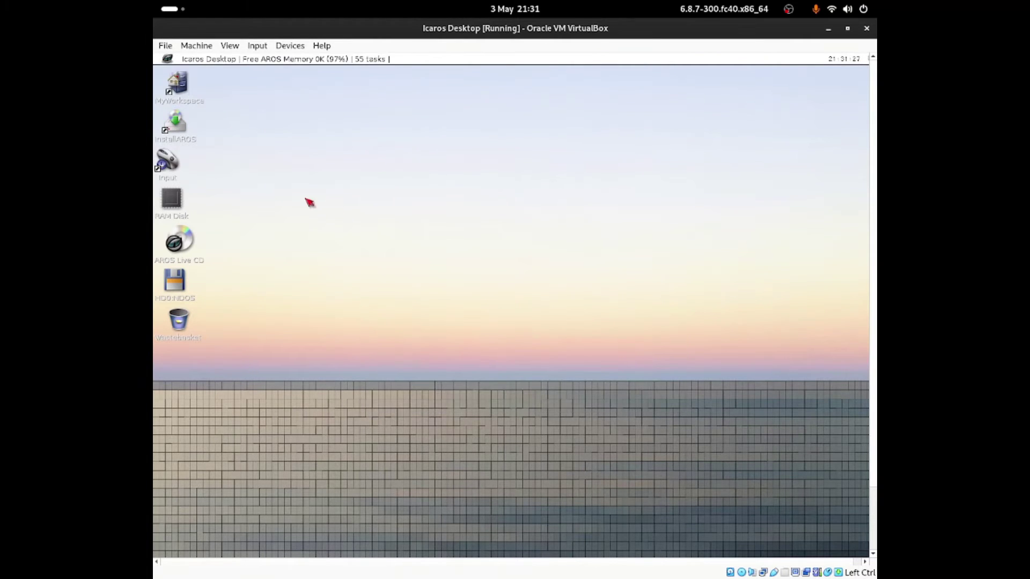
# Switch the Icaros VM to Full-screen Mode from the View menu.
pyautogui.click(196, 45)
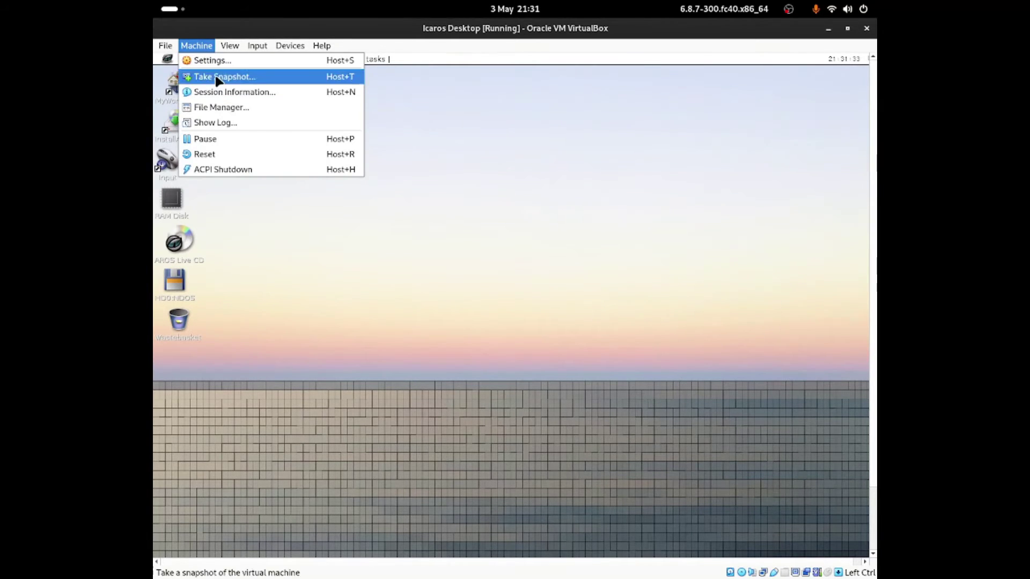
pyautogui.click(236, 60)
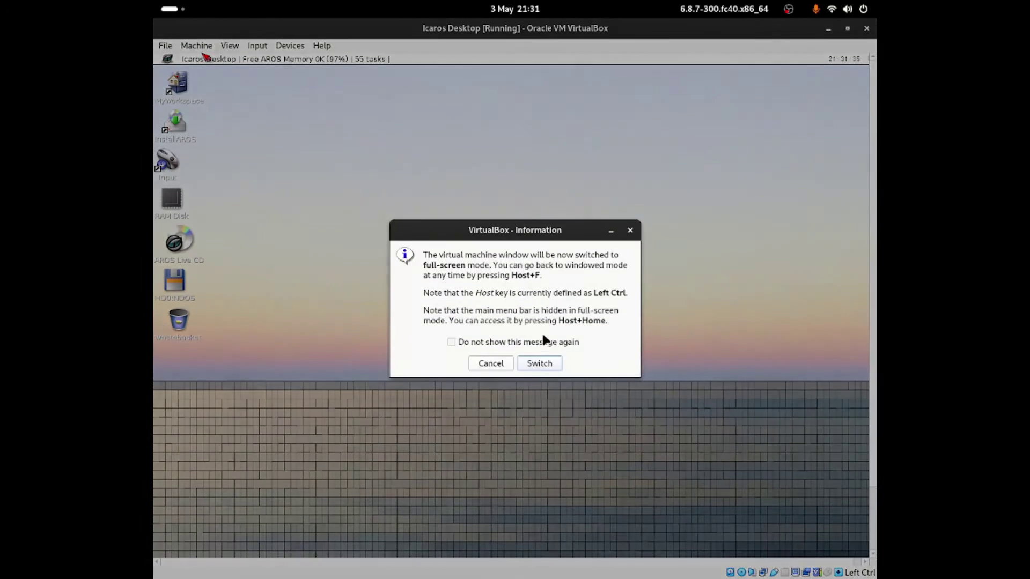
pyautogui.click(546, 361)
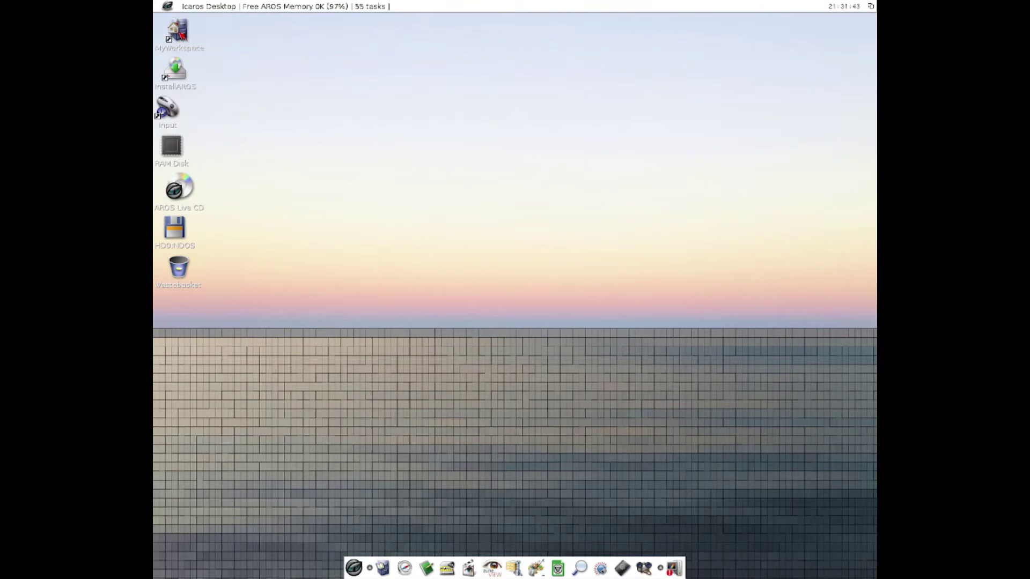
# Open the RAM Disk MyWorkspace drawer, peek into Desktop and Videos, and select Music.info.
pyautogui.doubleClick(178, 31)
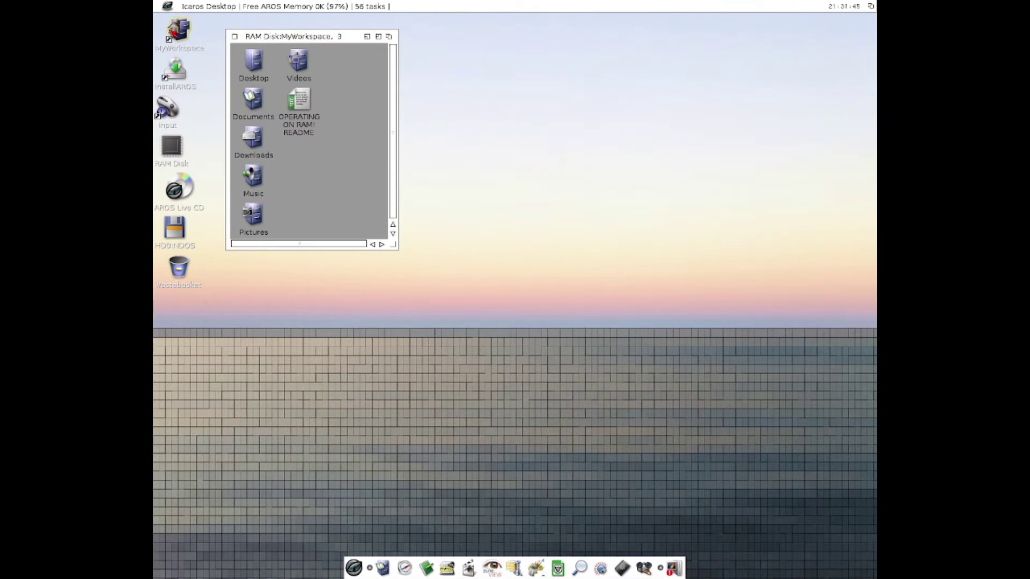
pyautogui.moveTo(283, 41); pyautogui.dragTo(460, 66)
pyautogui.doubleClick(354, 81)
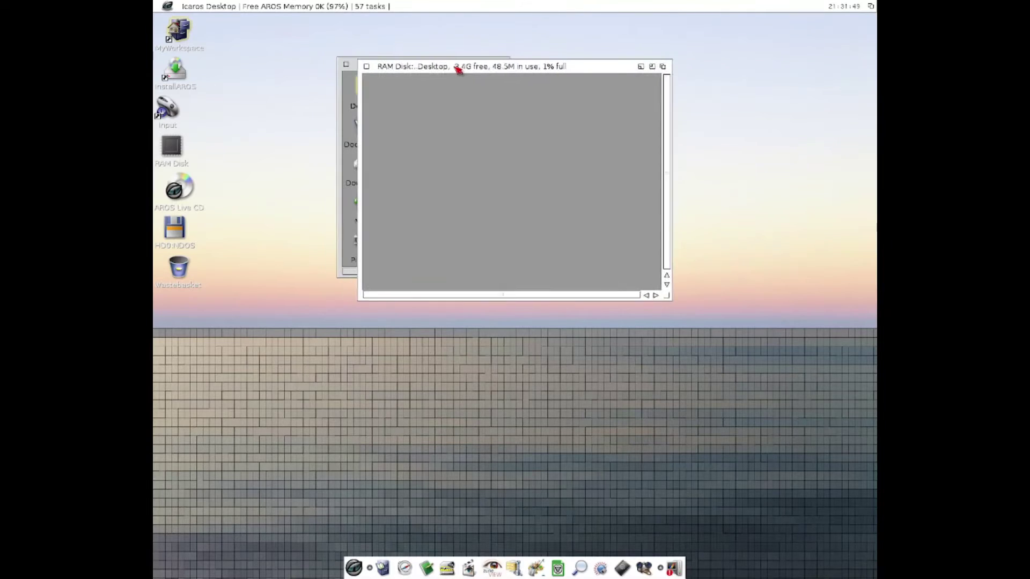
pyautogui.click(366, 66)
pyautogui.doubleClick(422, 94)
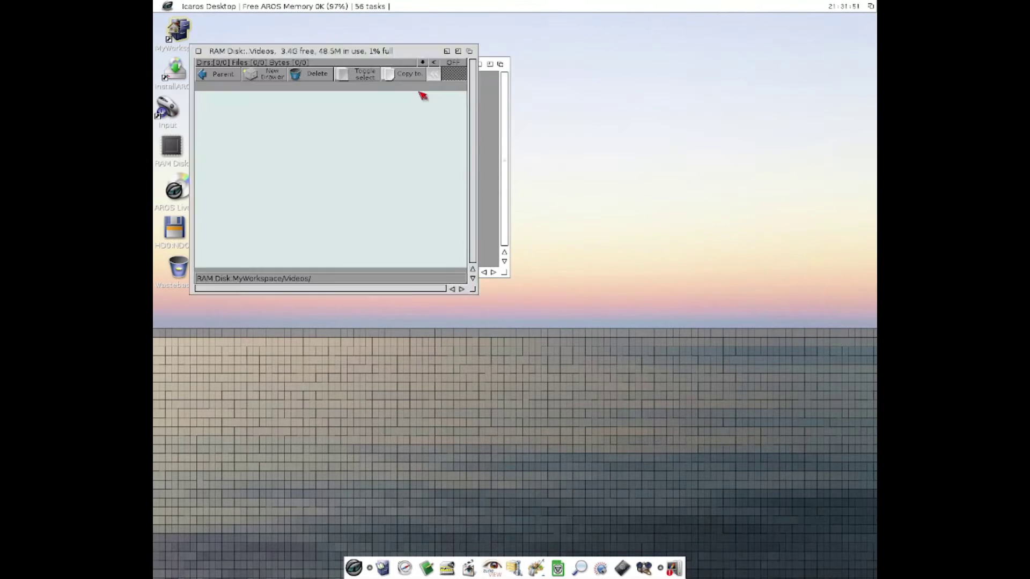
pyautogui.moveTo(347, 57); pyautogui.dragTo(450, 87)
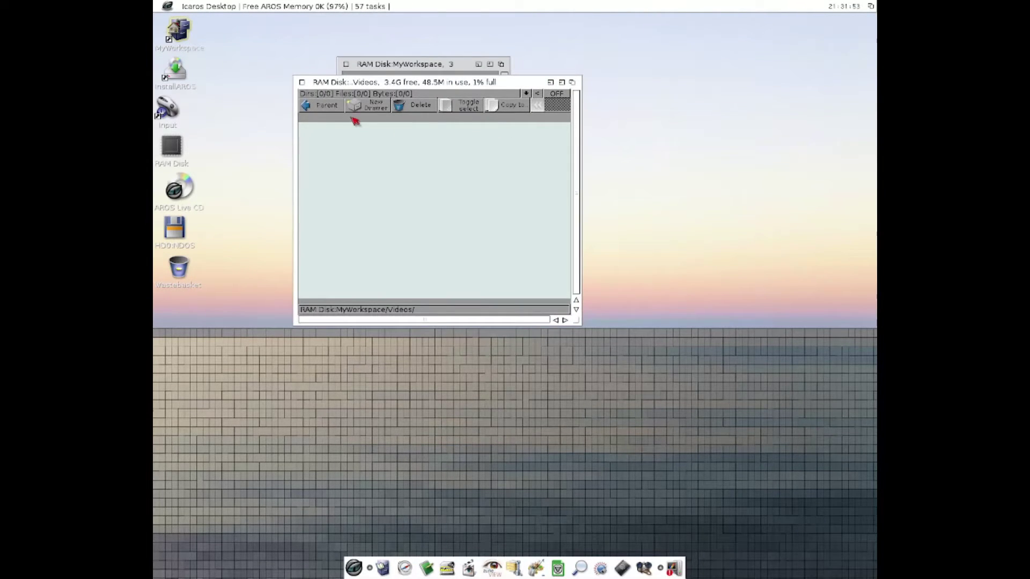
pyautogui.click(319, 105)
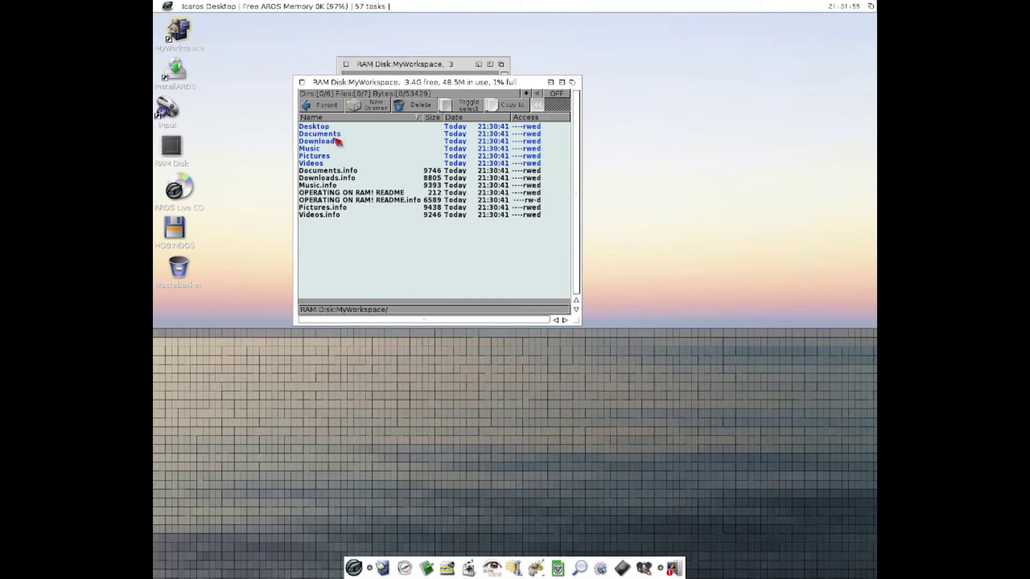
pyautogui.click(343, 186)
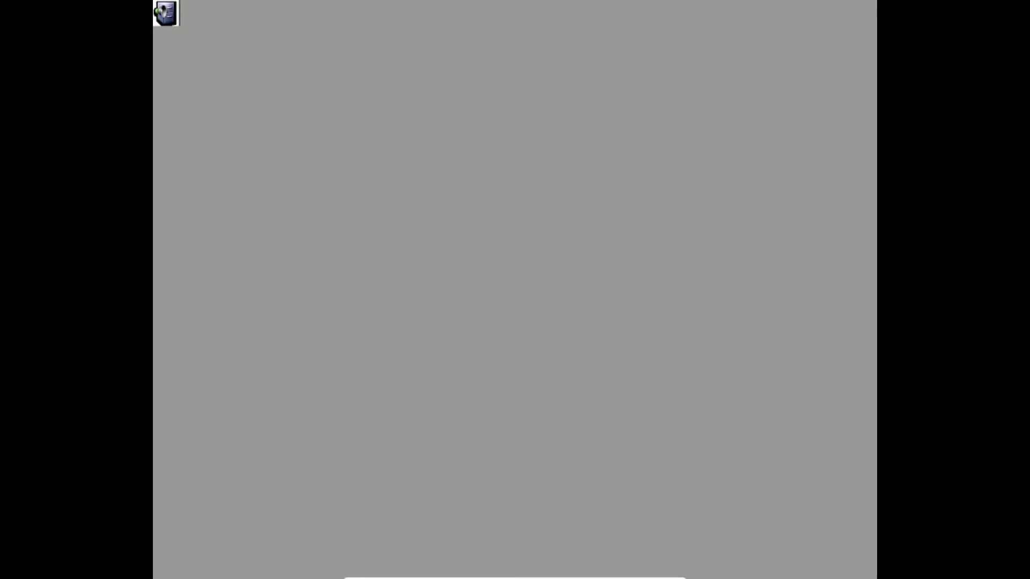